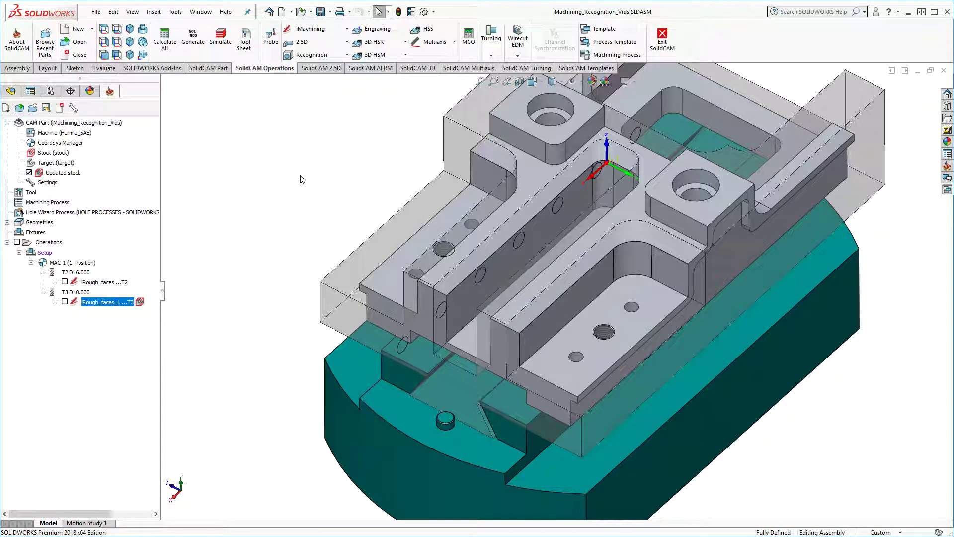
# Create a new 2D iMachining operation with feature recognition set to by Chains
pyautogui.click(309, 29)
pyautogui.click(305, 42)
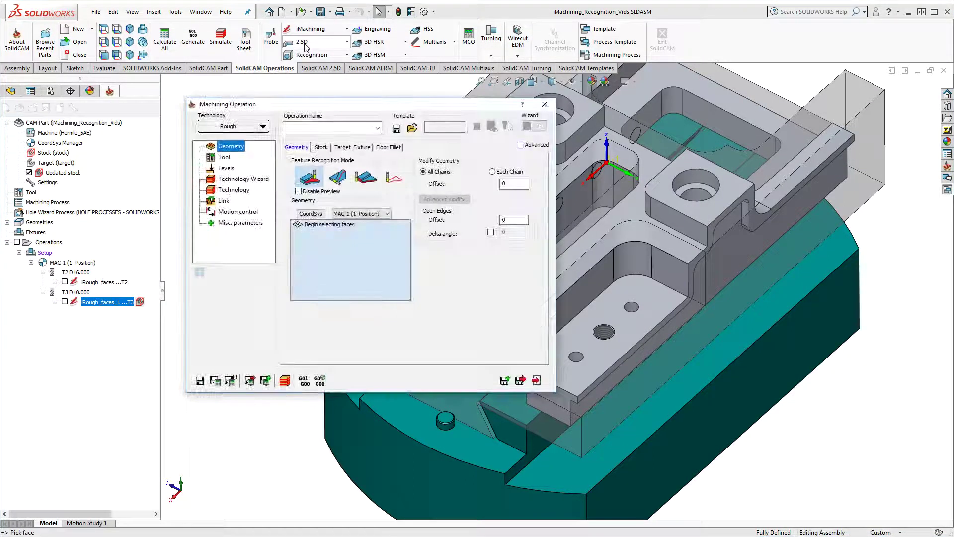
pyautogui.click(337, 179)
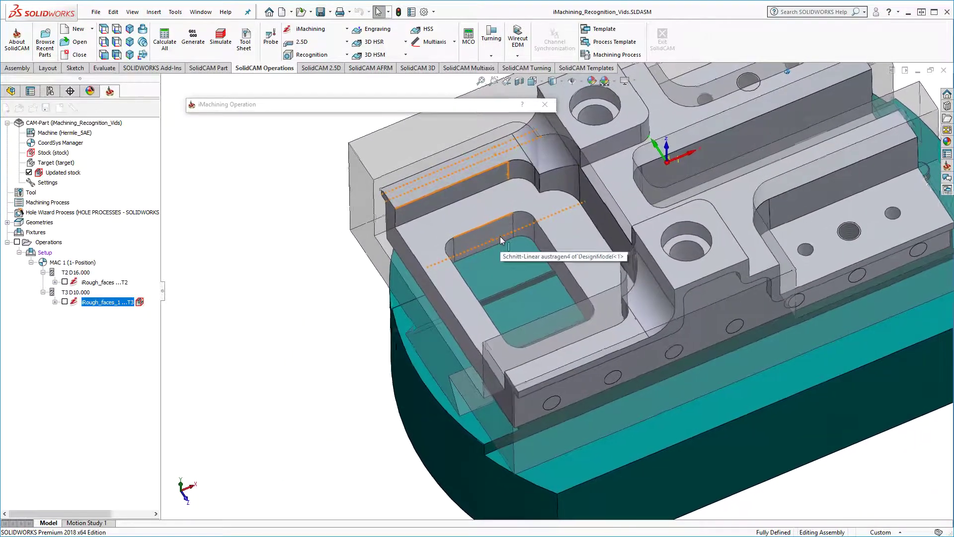
# Pick the closed chain on the pocket edge and accept it as new geometry contour2
pyautogui.moveTo(353, 103)
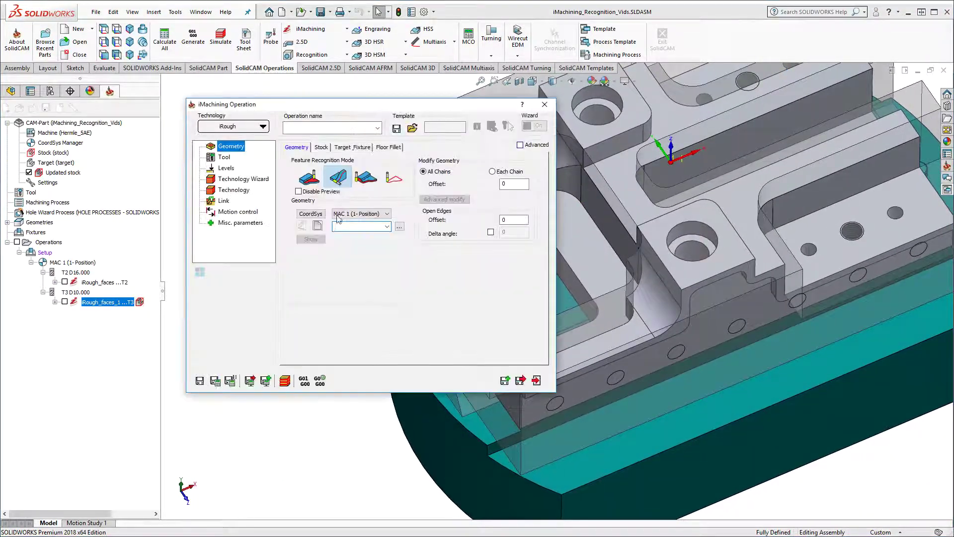
pyautogui.click(318, 226)
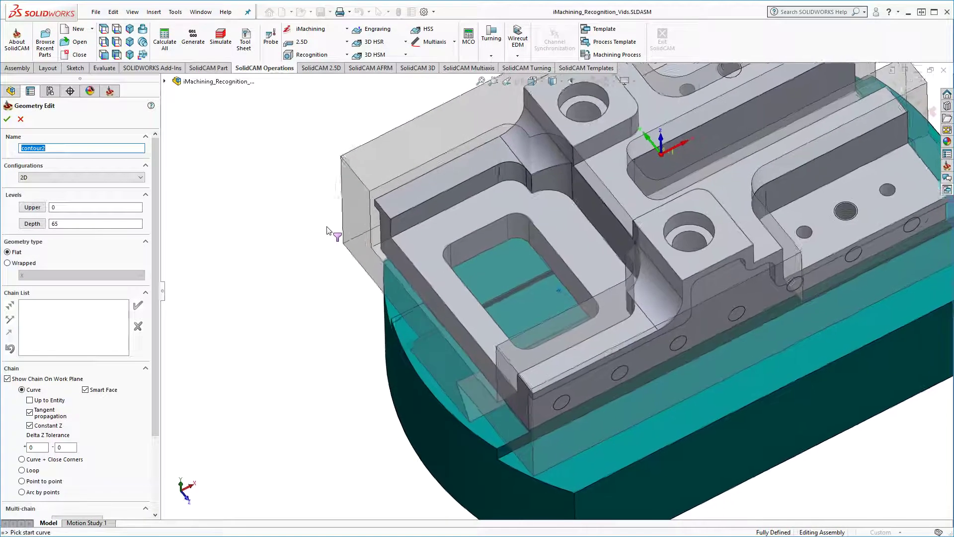
pyautogui.click(582, 297)
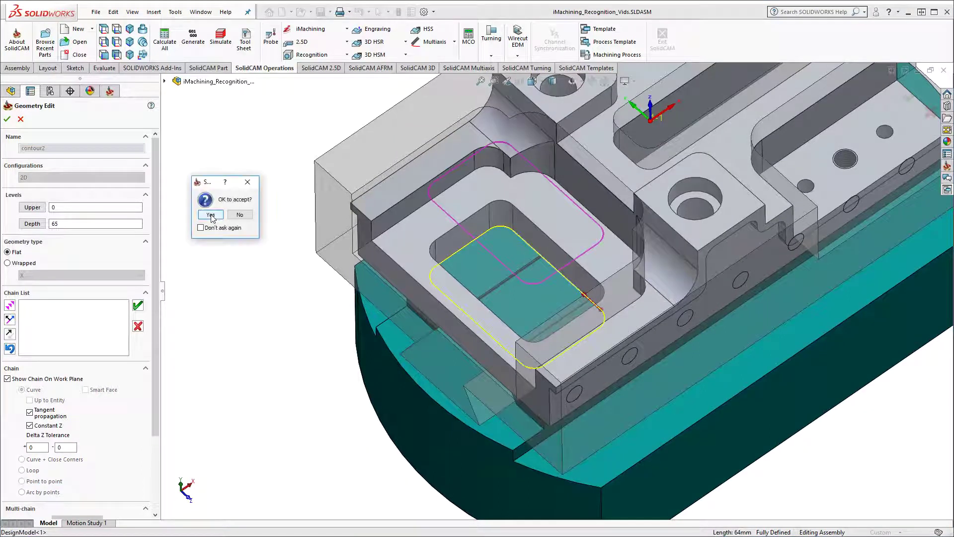
pyautogui.click(211, 215)
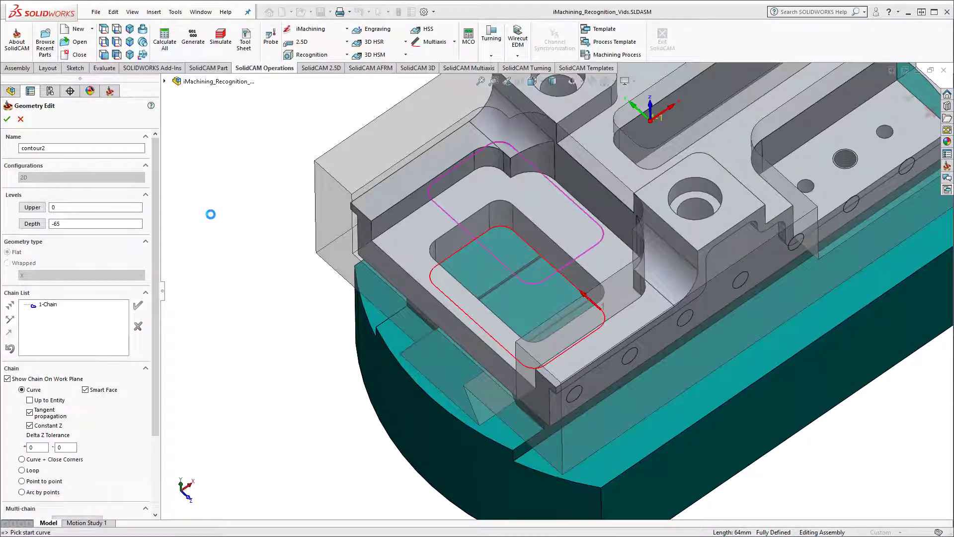
pyautogui.click(7, 119)
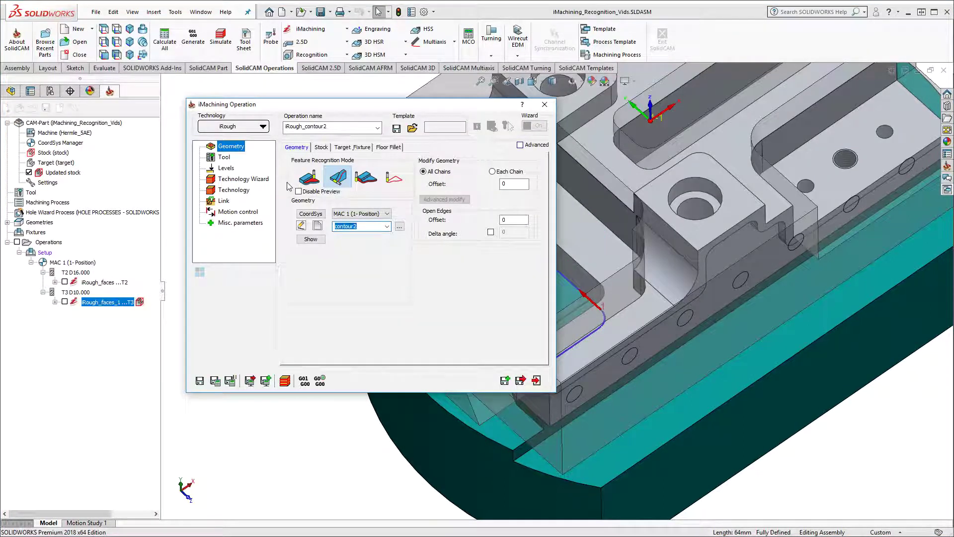
# Select tool 2, a 16 mm end mill with 40 mm cutting length, for iRough_contour2
pyautogui.click(224, 158)
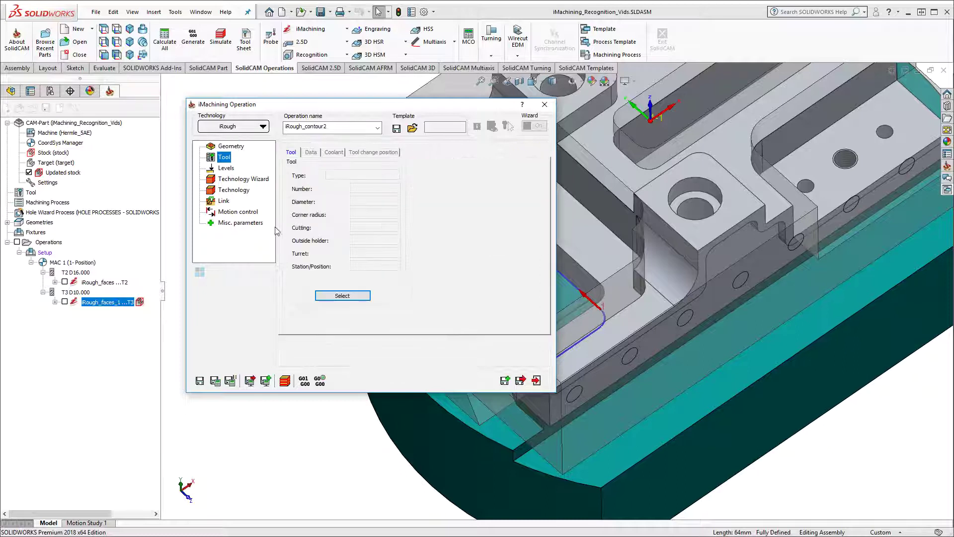
pyautogui.click(342, 296)
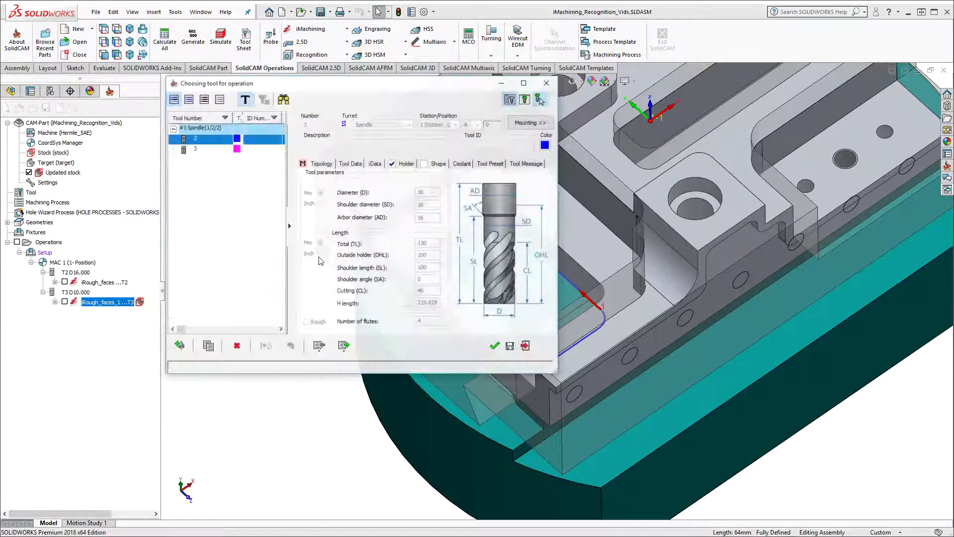
pyautogui.click(495, 346)
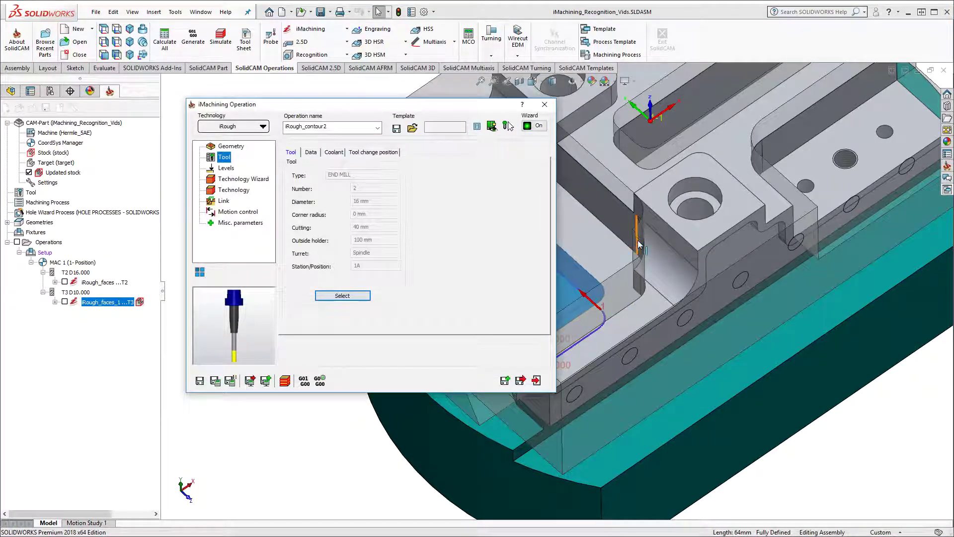
pyautogui.keyDown('ctrl'); pyautogui.moveTo(637, 240); pyautogui.dragTo(813, 195, button='middle'); pyautogui.keyUp('ctrl')
pyautogui.scroll(-2, 746, 249)
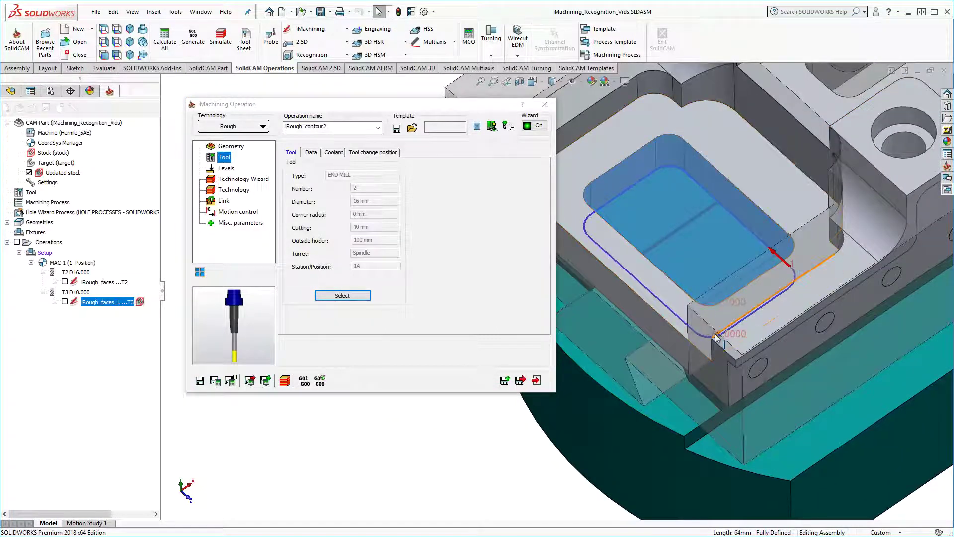
pyautogui.moveTo(717, 338); pyautogui.dragTo(796, 283, button='middle')
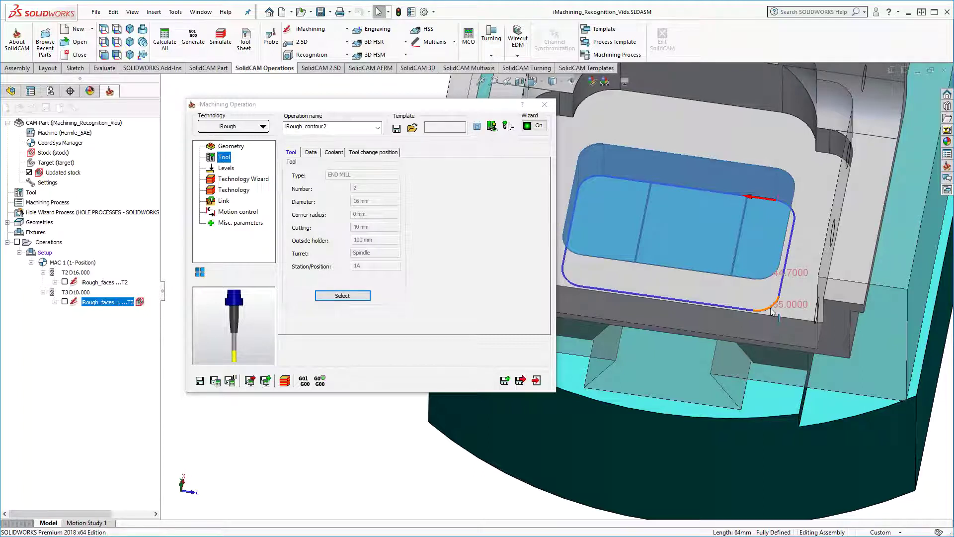
# Save and calculate iRough_contour2, then close its operation settings
pyautogui.click(215, 381)
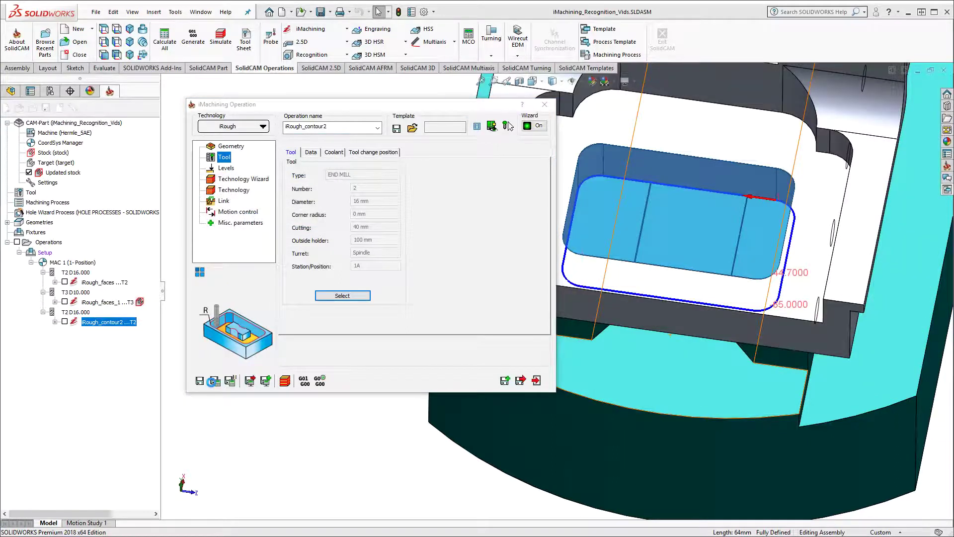
pyautogui.click(537, 380)
pyautogui.click(102, 282)
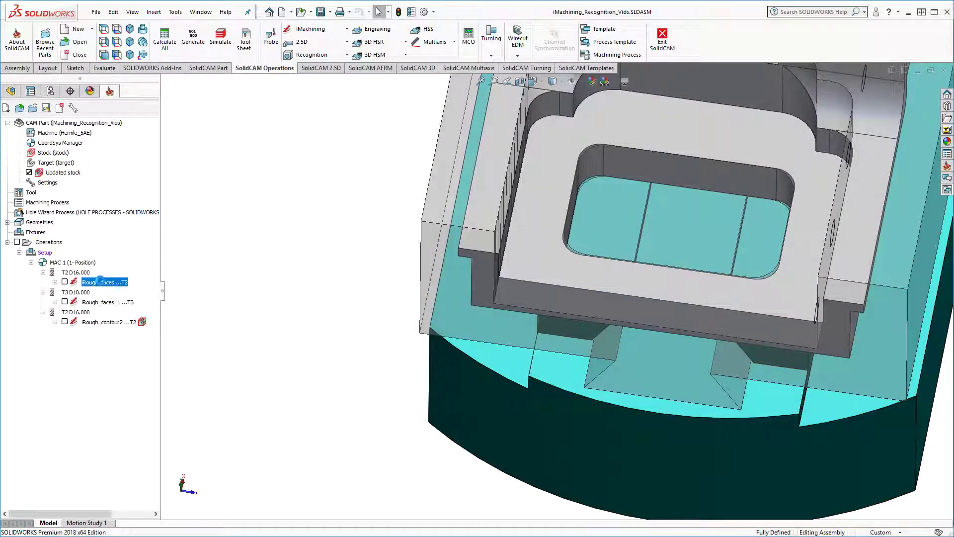
# Change the iRough_faces pocket depth to 41 and save and calculate it
pyautogui.doubleClick(102, 282)
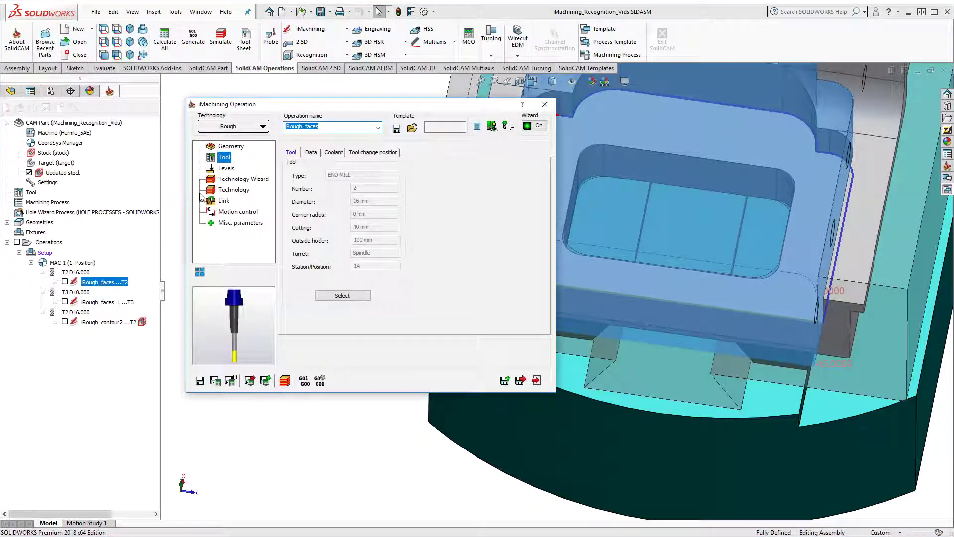
pyautogui.click(230, 171)
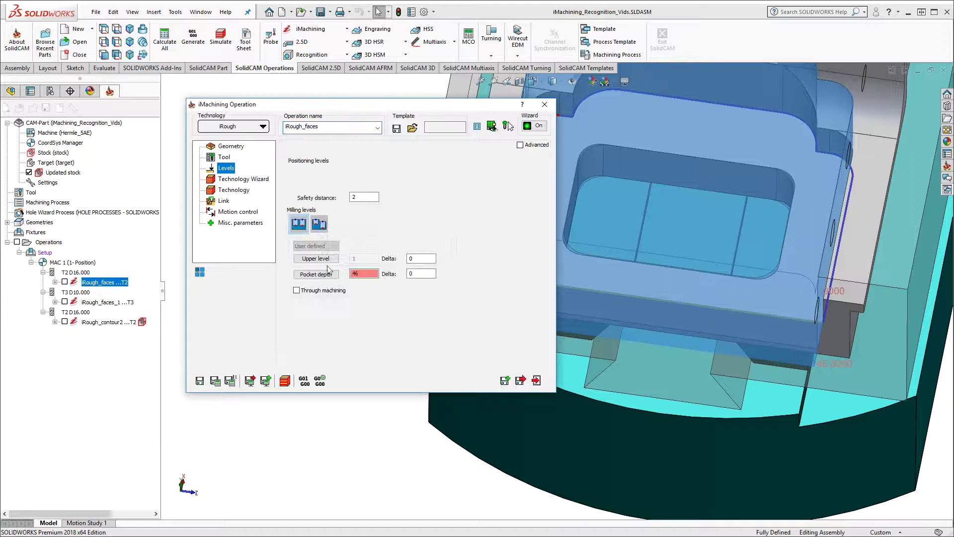
pyautogui.click(368, 273)
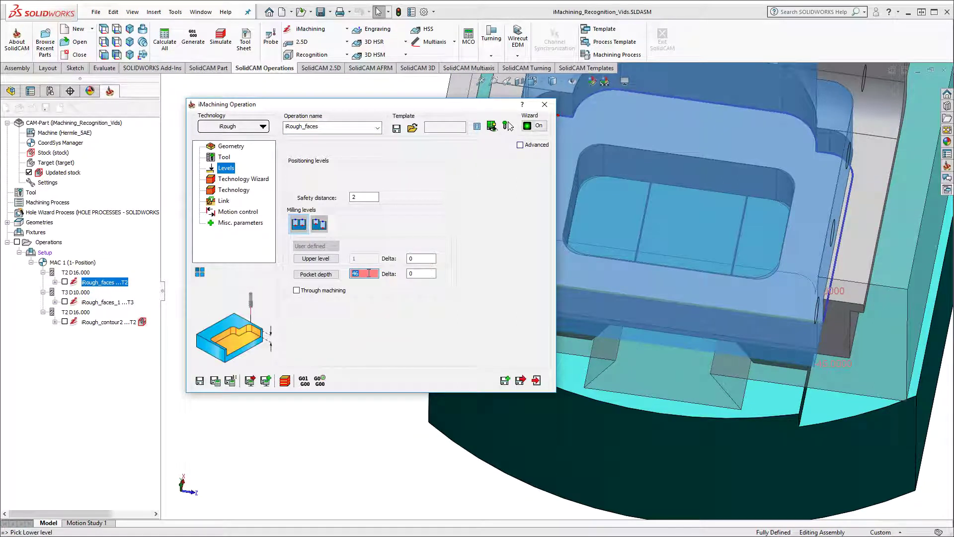
pyautogui.write('41')
pyautogui.click(231, 381)
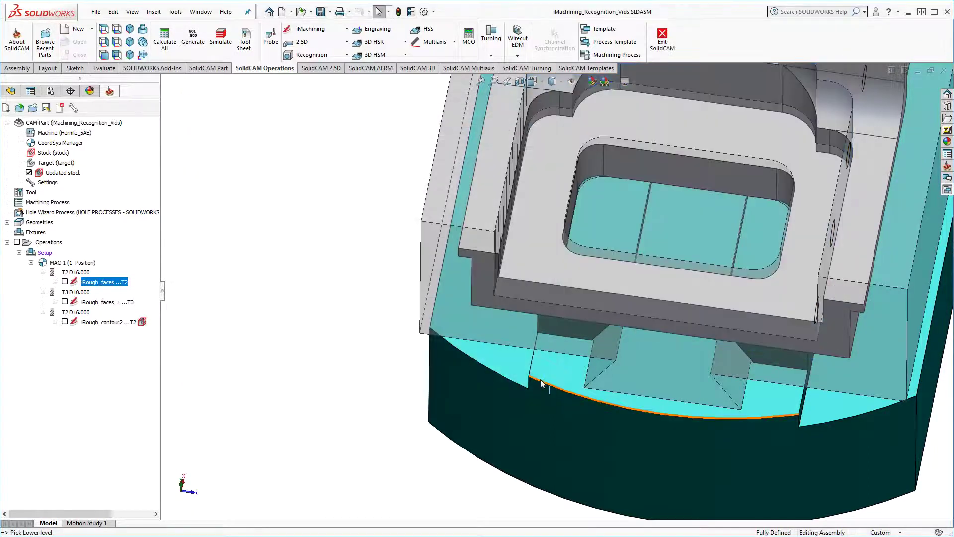
pyautogui.click(113, 326)
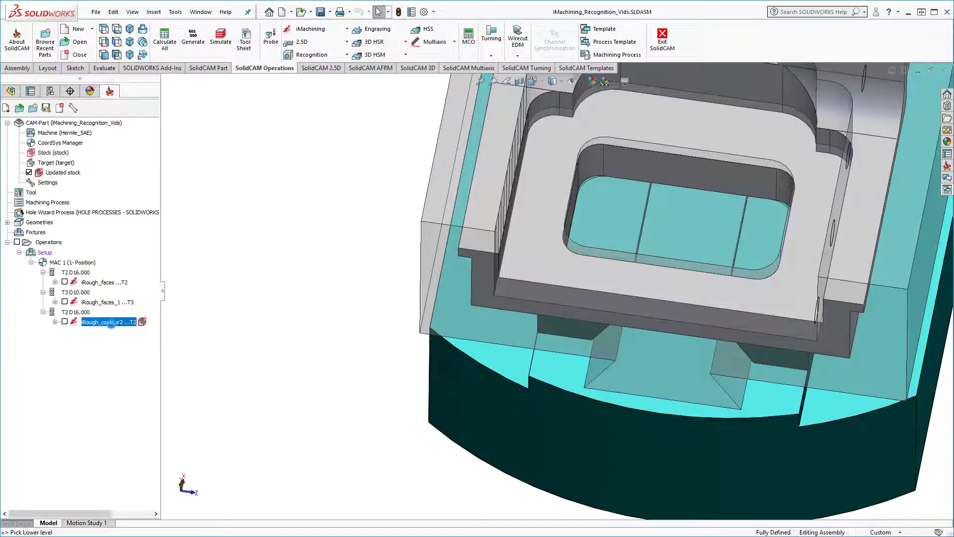
# Set the iRough_contour2 pocket depth Delta to -2 (depth 25.3) and save and calculate
pyautogui.doubleClick(113, 323)
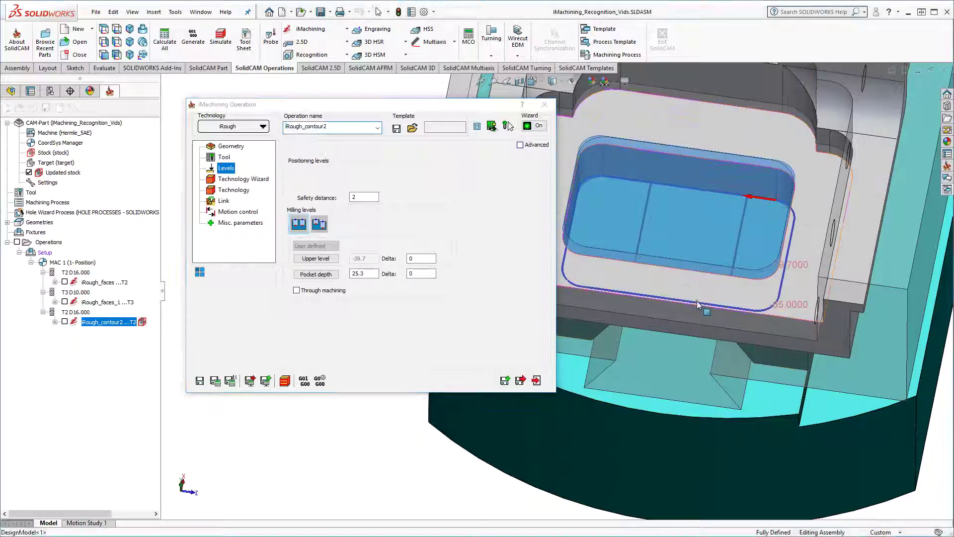
pyautogui.moveTo(696, 301); pyautogui.dragTo(693, 237, button='middle')
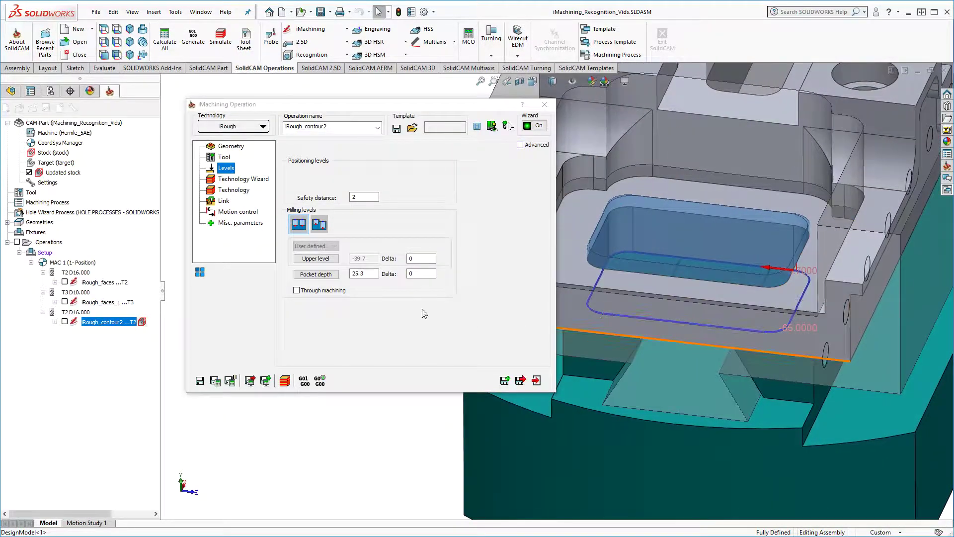
pyautogui.click(421, 276)
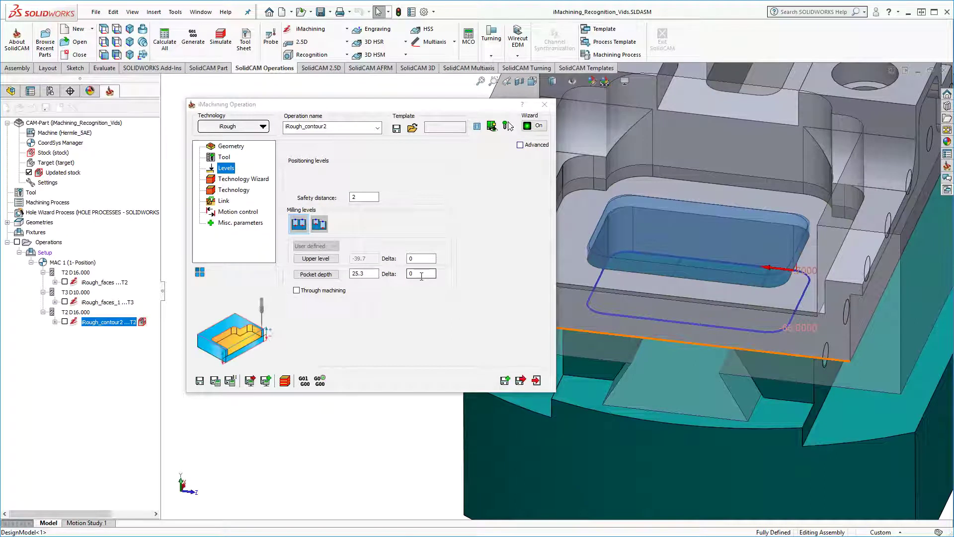
pyautogui.doubleClick(421, 274)
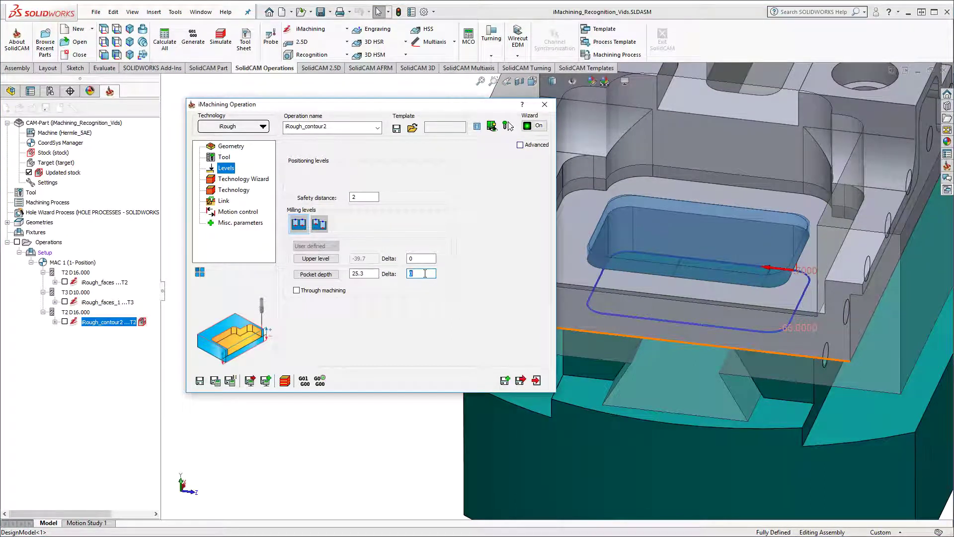
pyautogui.write('-2')
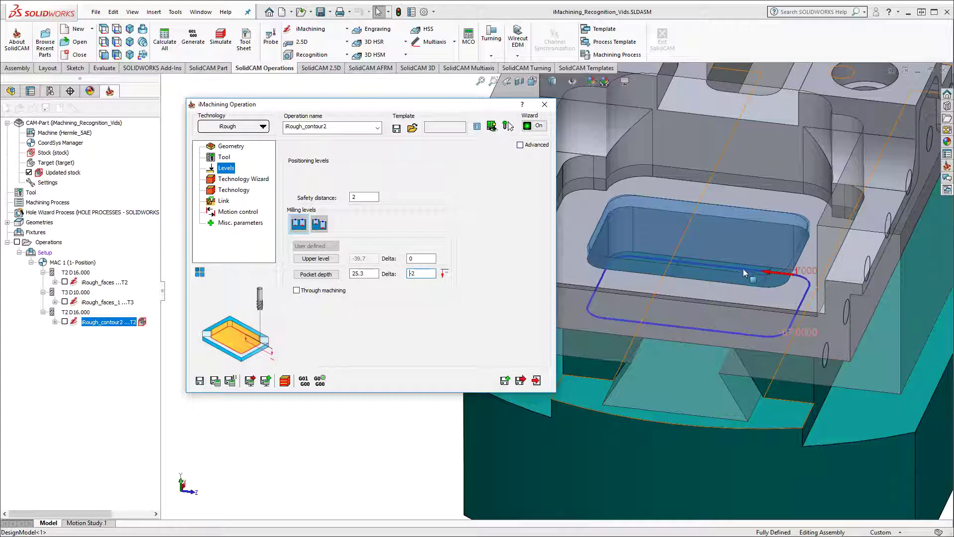
pyautogui.moveTo(744, 269); pyautogui.dragTo(682, 291, button='middle')
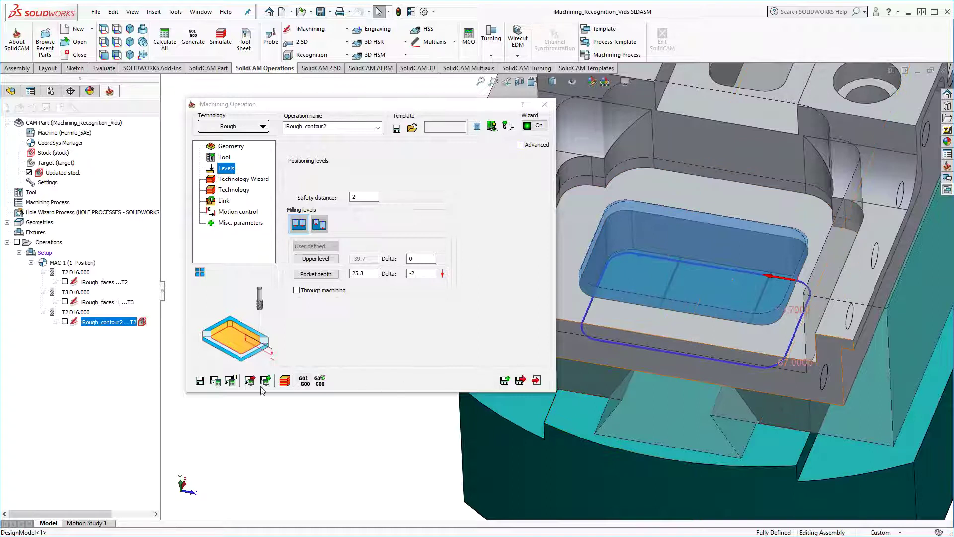
pyautogui.click(215, 381)
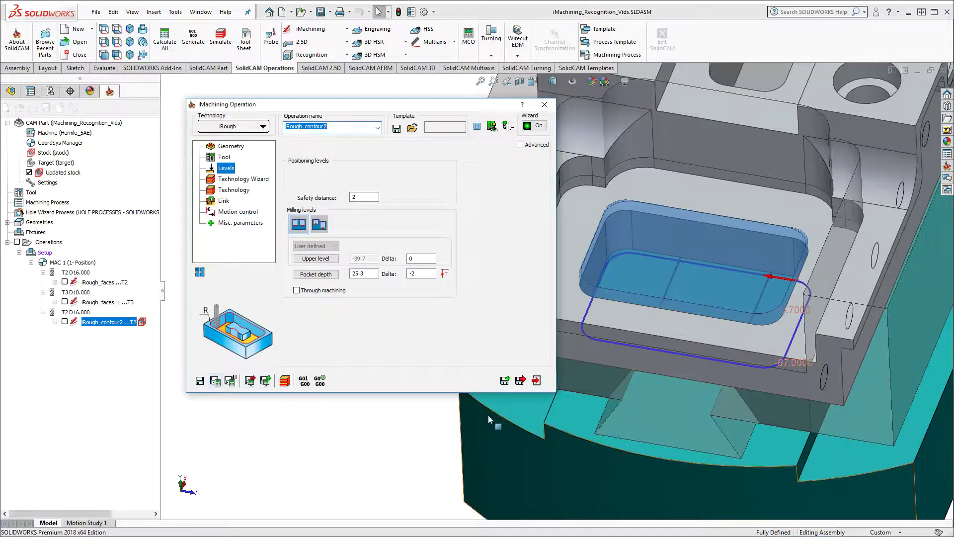
# Close the settings and inspect the iRough_contour2 toolpath in the pocket, then hide it
pyautogui.click(536, 380)
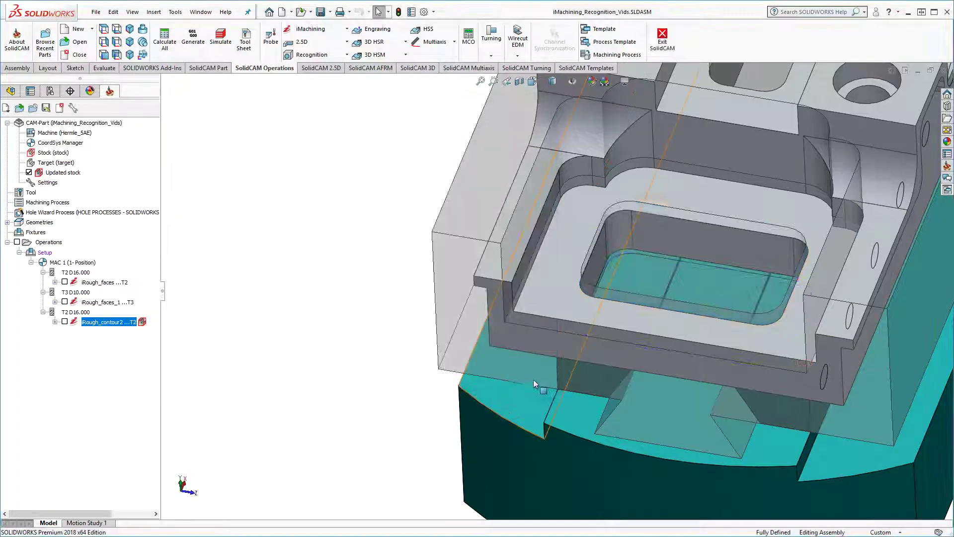
pyautogui.click(65, 322)
pyautogui.scroll(-5, 628, 326)
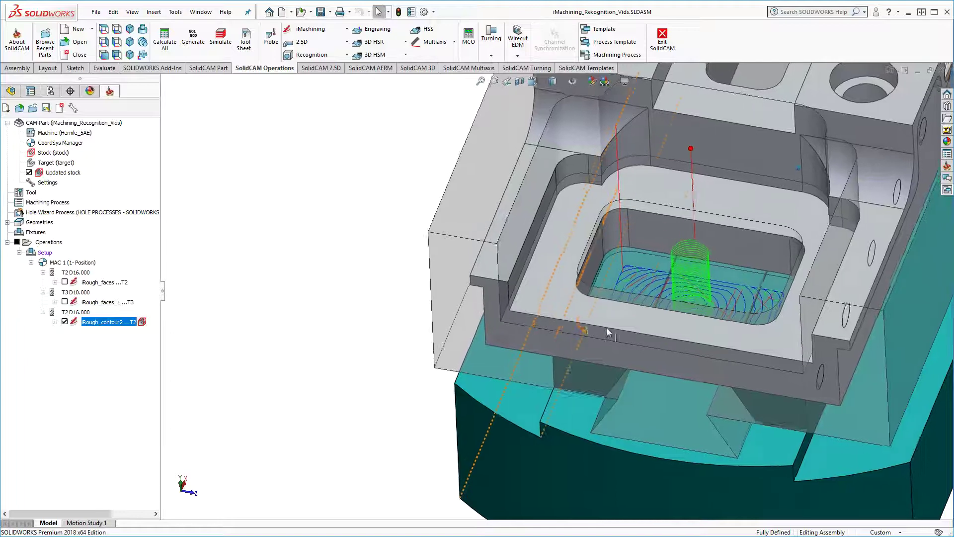
pyautogui.moveTo(628, 327); pyautogui.dragTo(624, 343, button='middle')
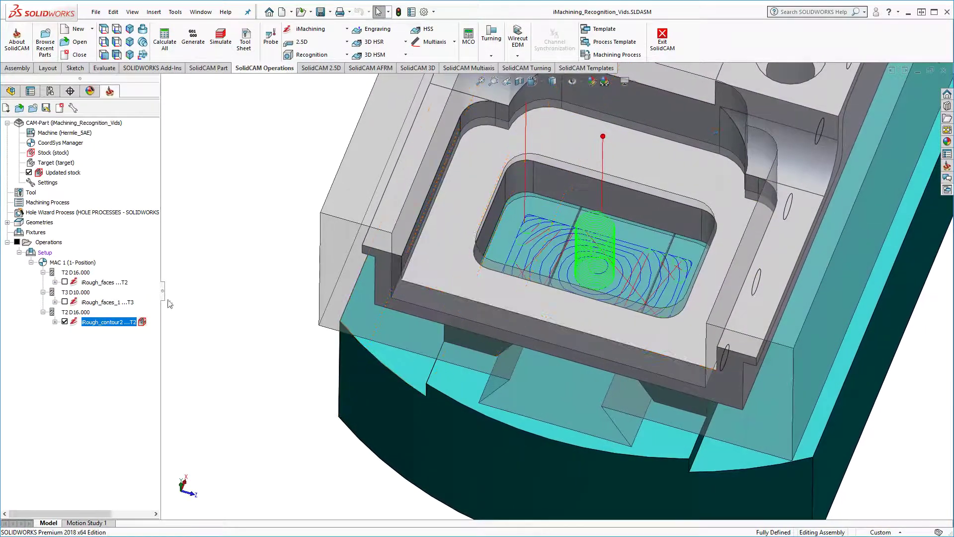
pyautogui.click(64, 322)
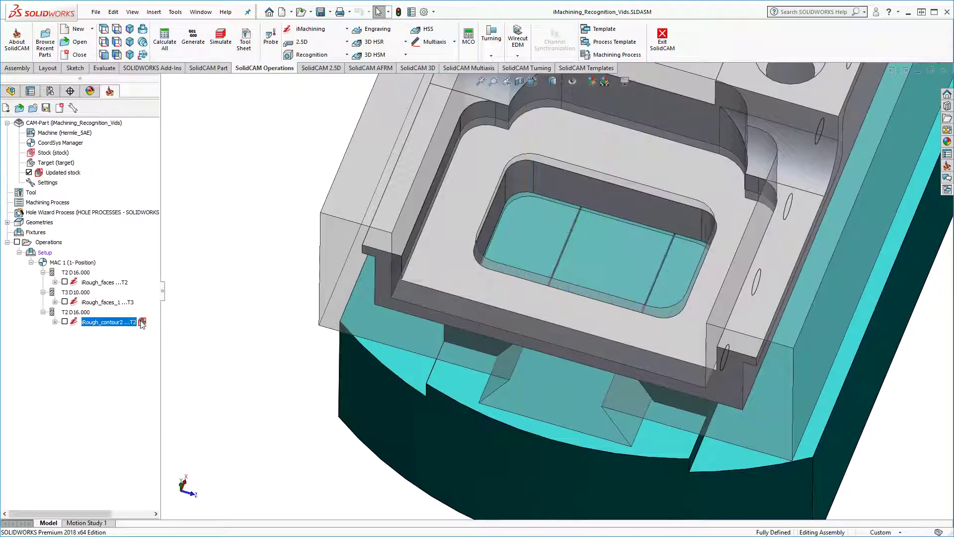
# Set the updated stock to Includes current Operation for iRough_contour2
pyautogui.click(142, 321)
pyautogui.click(148, 340)
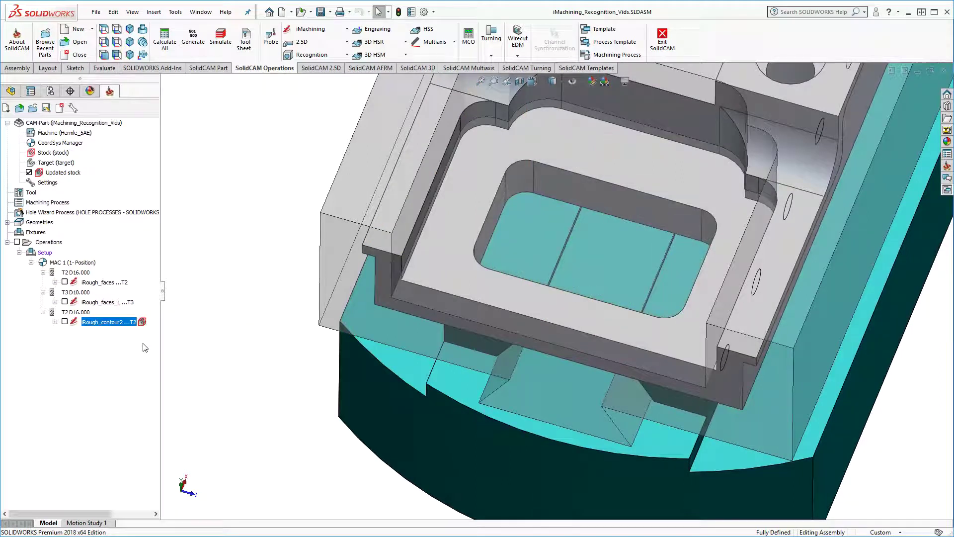
pyautogui.click(143, 322)
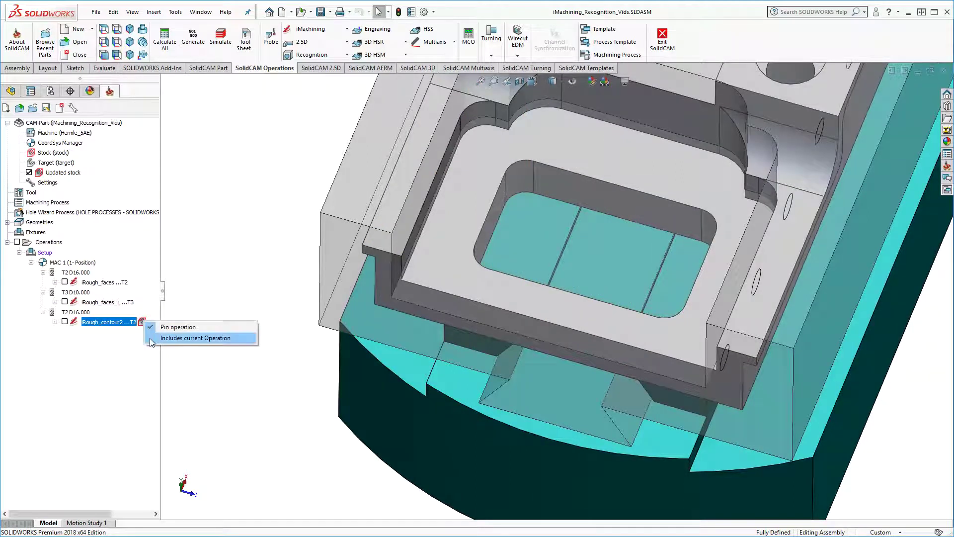
pyautogui.click(151, 341)
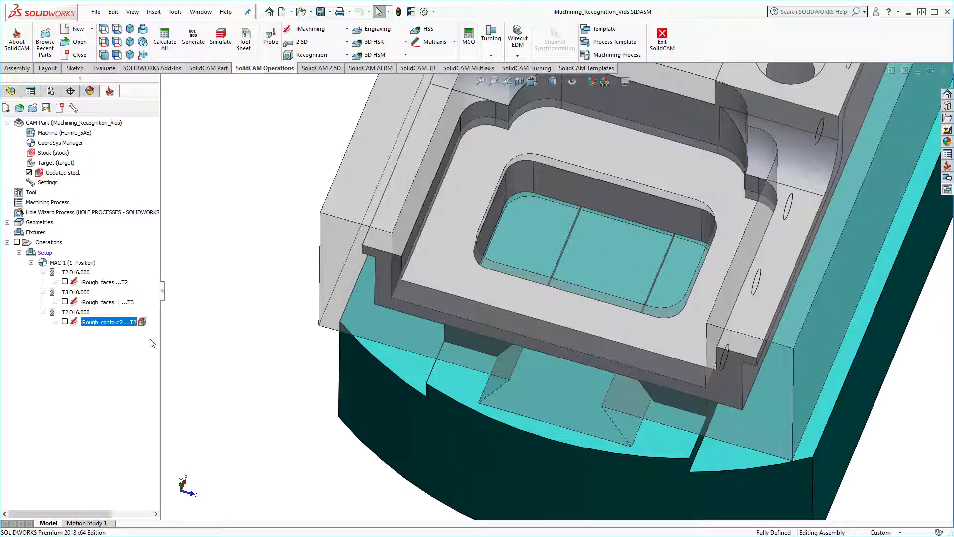